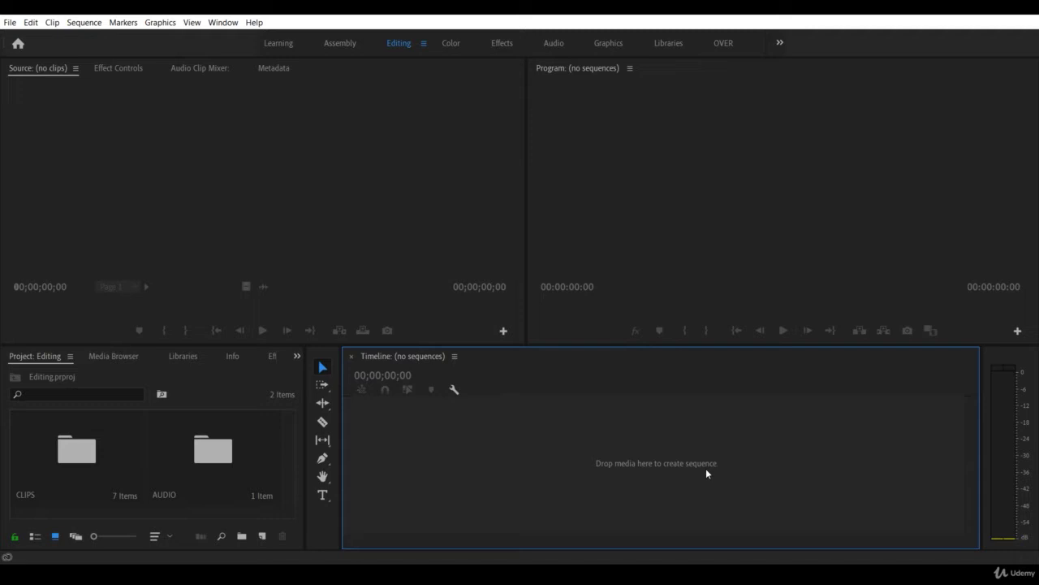
- Create a sequence from Clip 1 by dropping it onto the empty Timeline panel
double_click(80, 463)
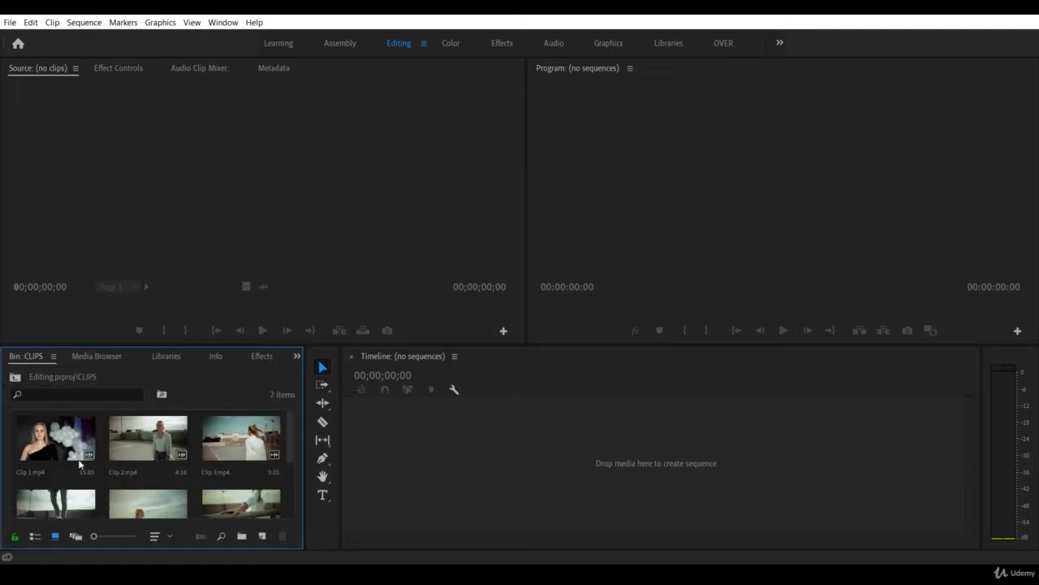
mouse_move(42, 448)
left_mouse_down()
mouse_move(538, 475)
mouse_move(505, 467)
left_mouse_up()
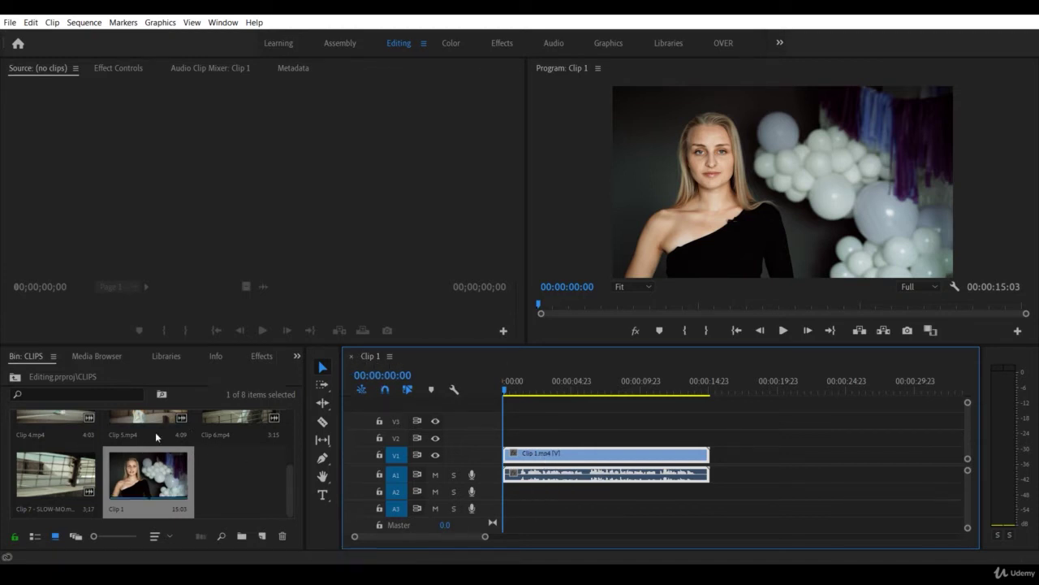
left_click(224, 482)
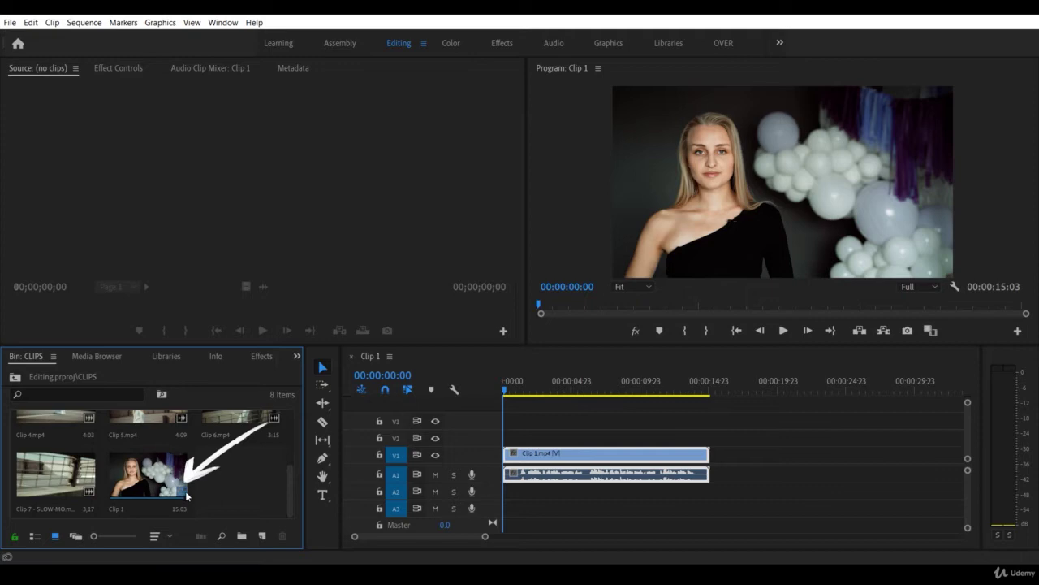
- Rename the Clip 1 sequence in the CLIPS bin to 'Editing'
right_click(133, 479)
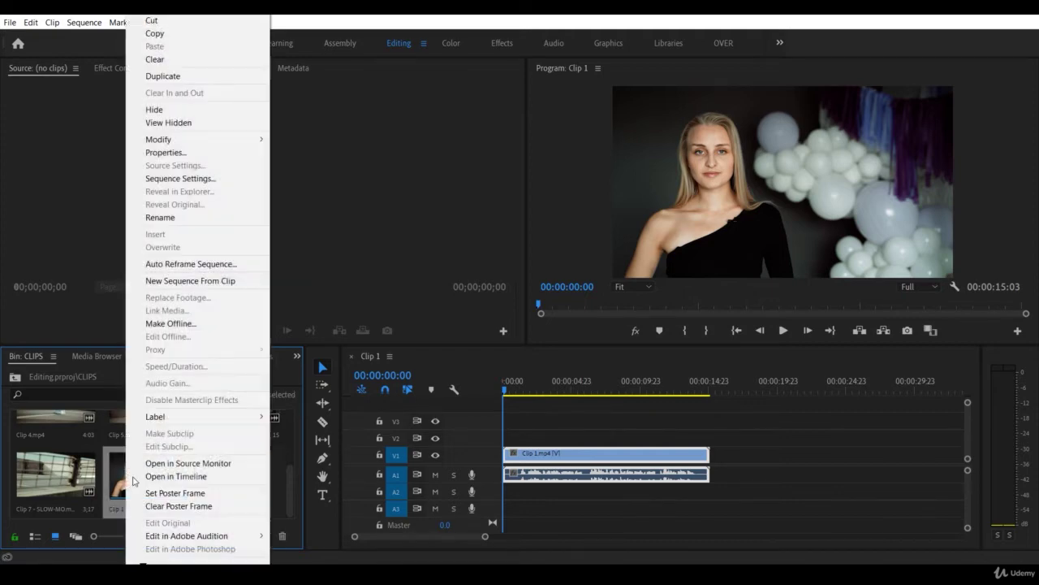
left_click(202, 218)
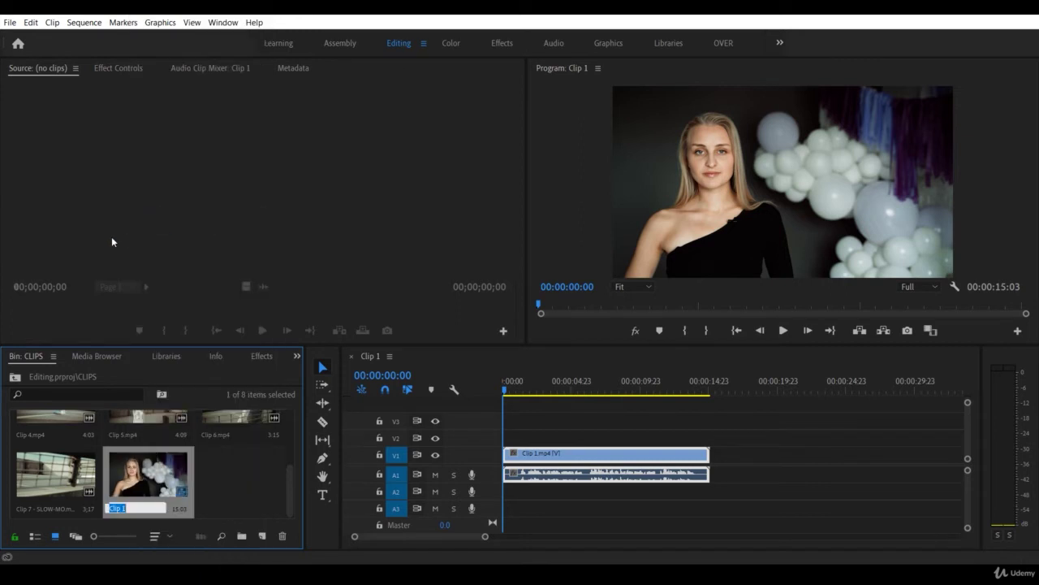
type("Editin")
type("g")
key("Return")
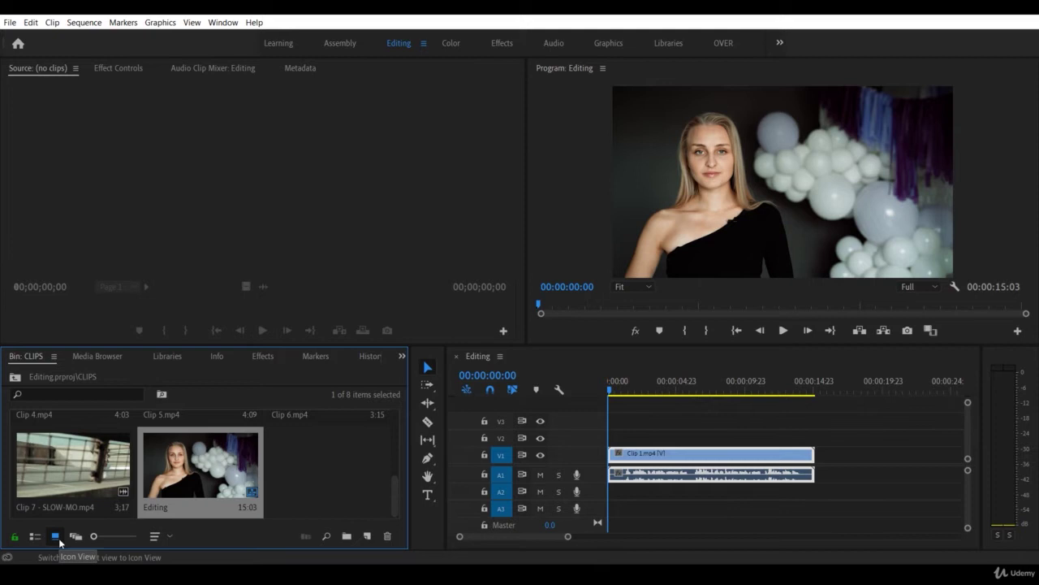
- Show the CLIPS bin in a widened List View and compare the Editing sequence with Clip 1.mp4
left_click(36, 538)
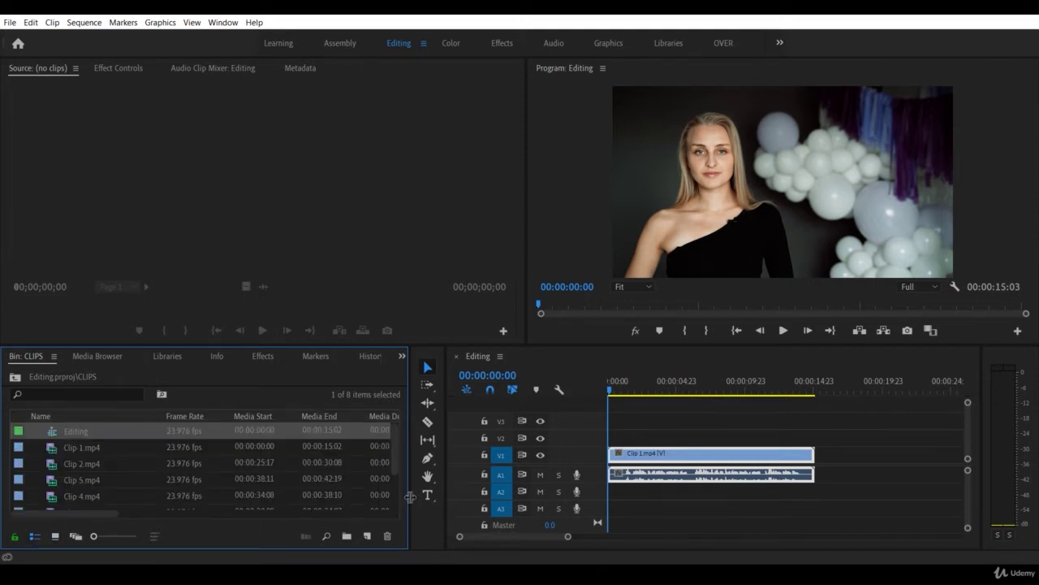
left_click_drag(409, 501, 747, 501)
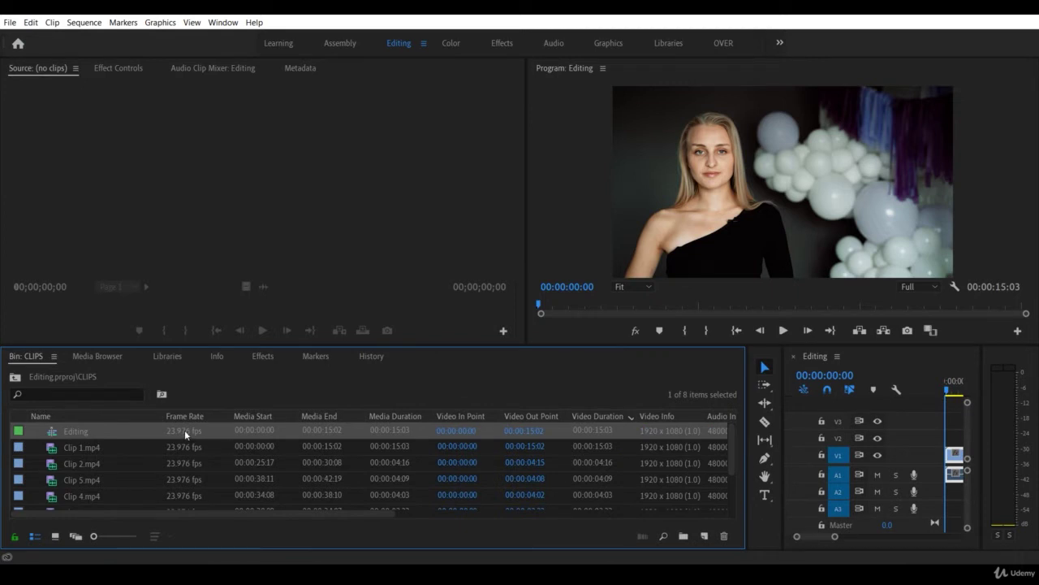
left_click(81, 430)
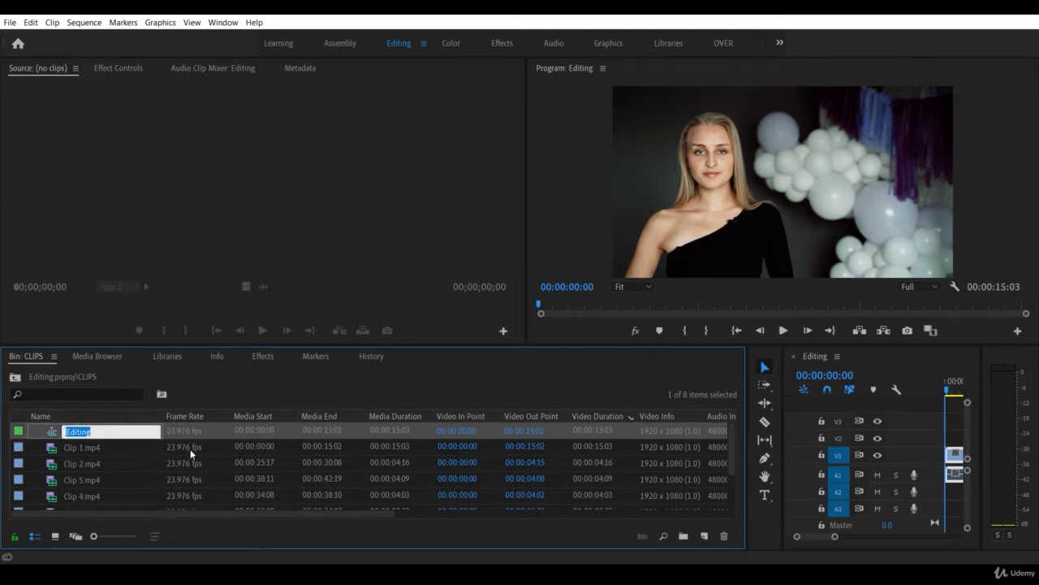
left_click(138, 448)
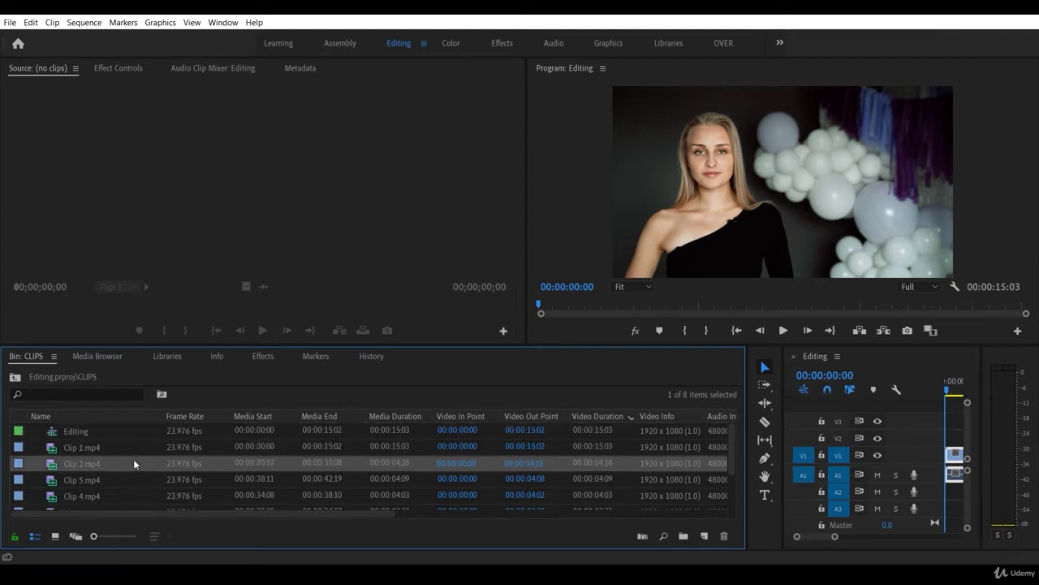
left_click(677, 432)
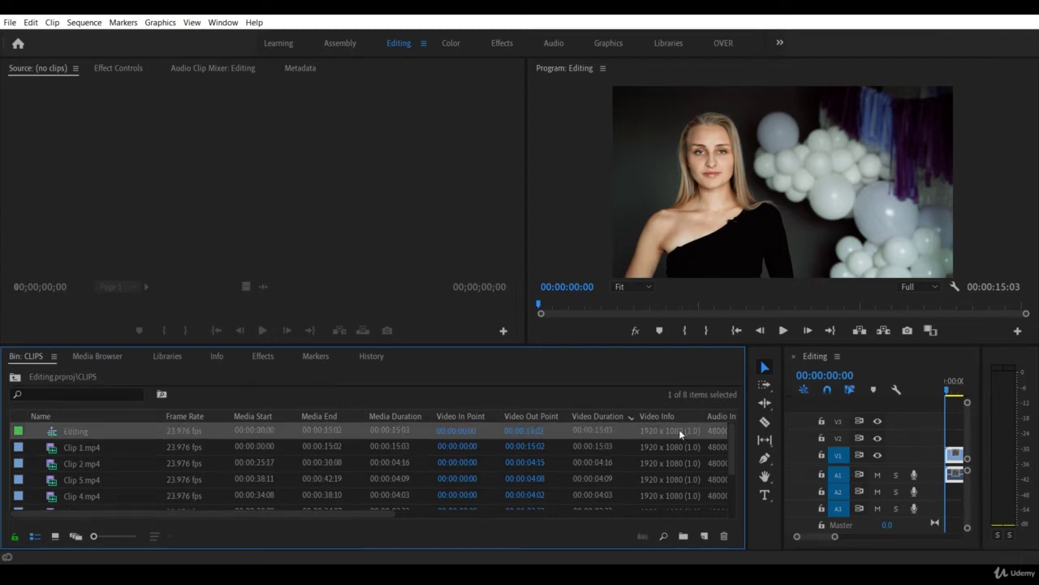
left_click(674, 451)
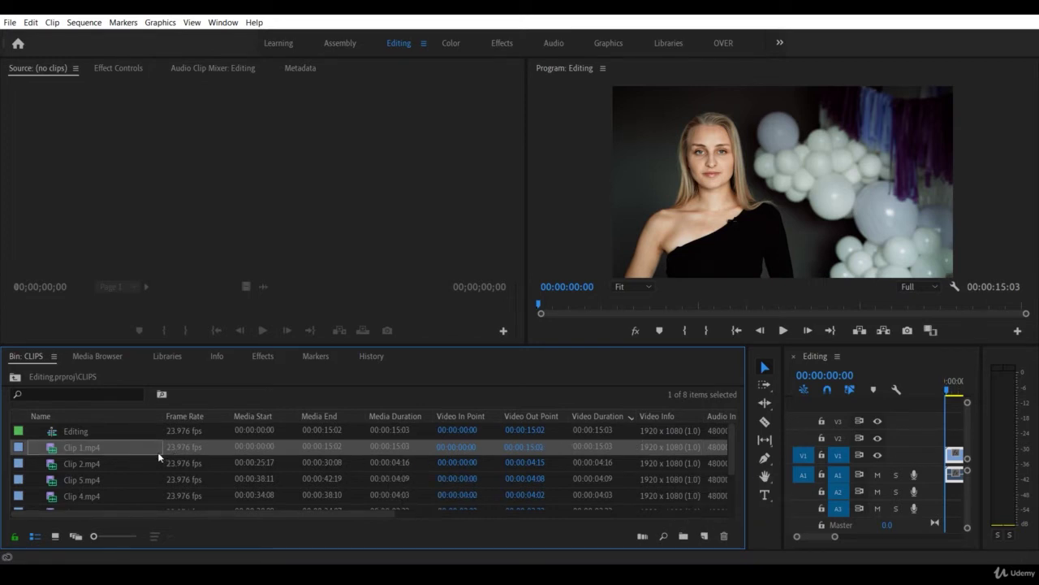
- Set the Editing sequence to 3840 x 2160 frame size, keeping 23.976 fps timebase
left_click(84, 432)
right_click(81, 437)
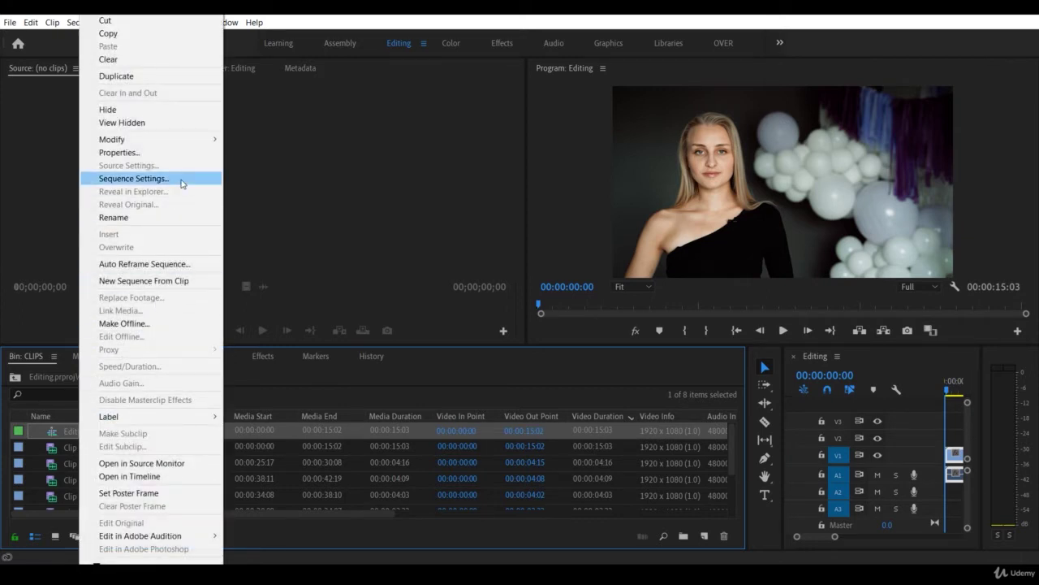
left_click(181, 180)
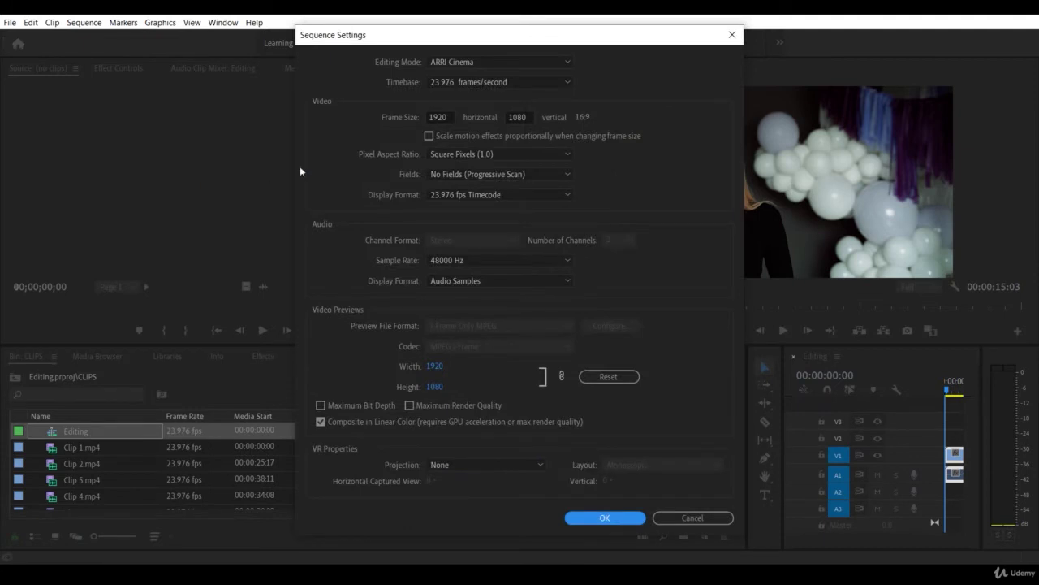
left_click(524, 83)
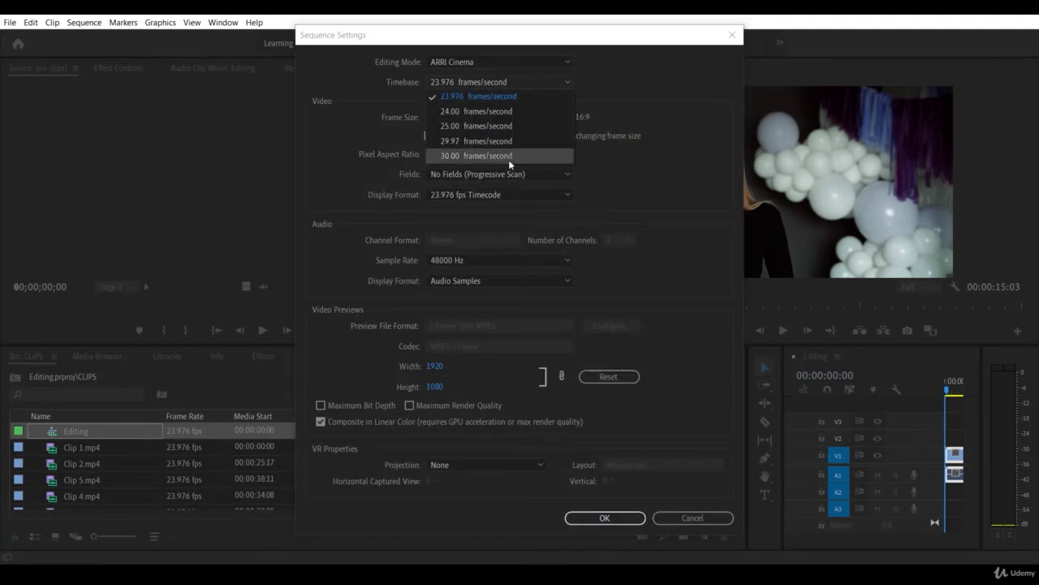
left_click(593, 114)
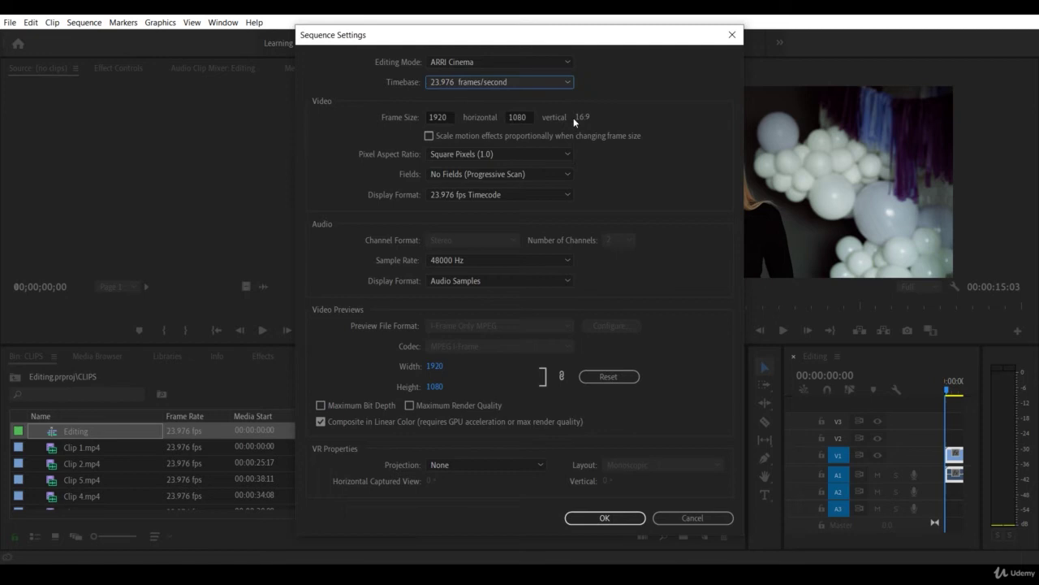
double_click(452, 117)
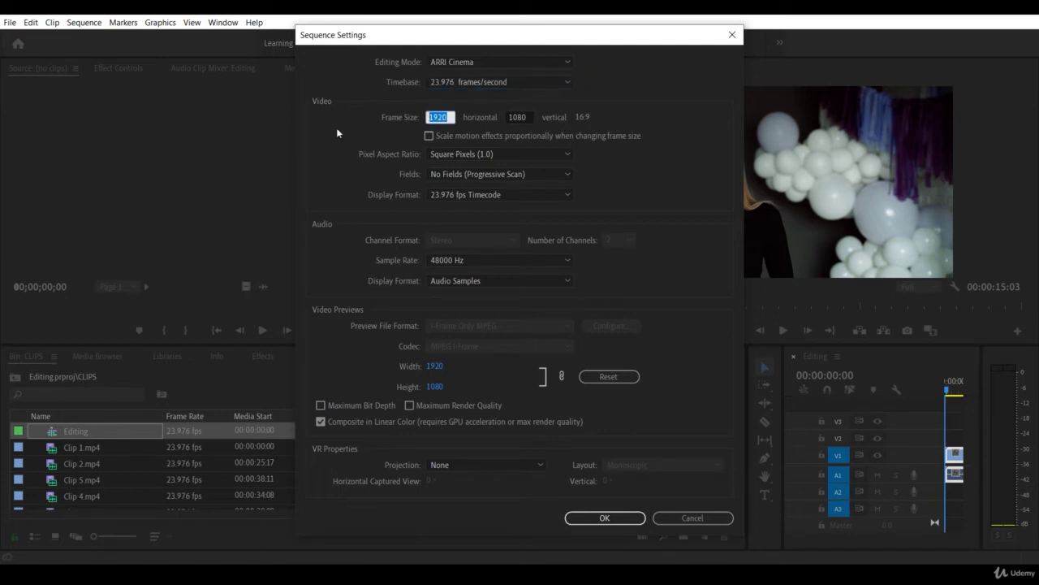
type("3")
type("840")
key("Tab")
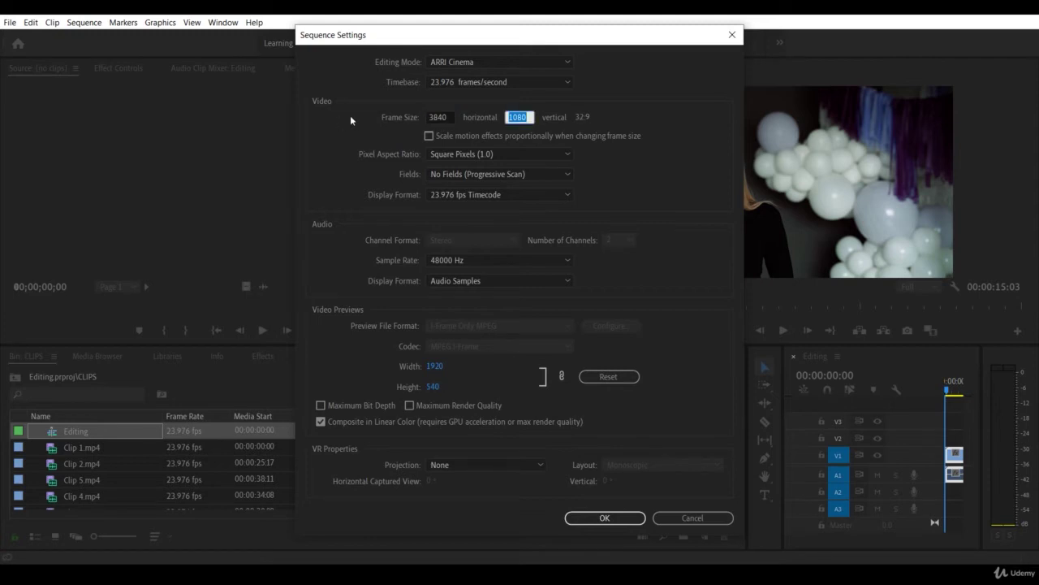
type("2160")
key("Tab")
left_click(607, 516)
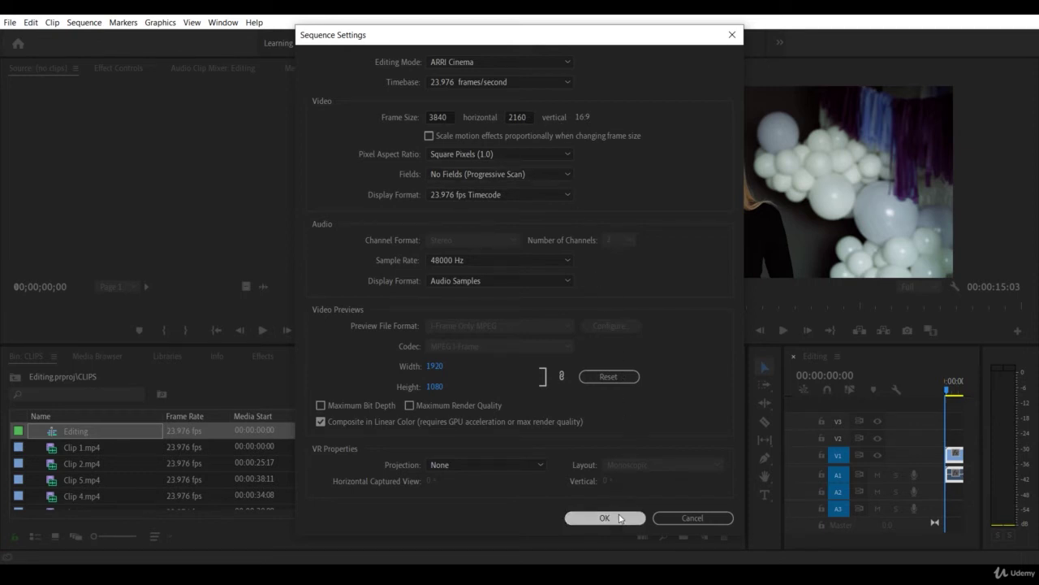
- Widen the timeline to show the Clip 1 track and resize the monitors against the bottom panels
left_click(676, 192)
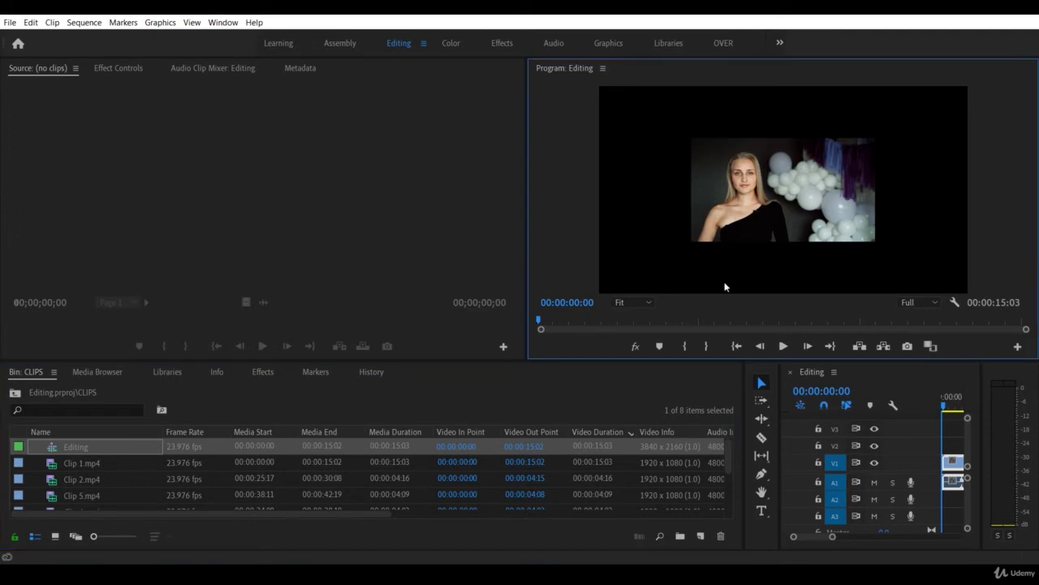
left_click_drag(782, 419, 496, 421)
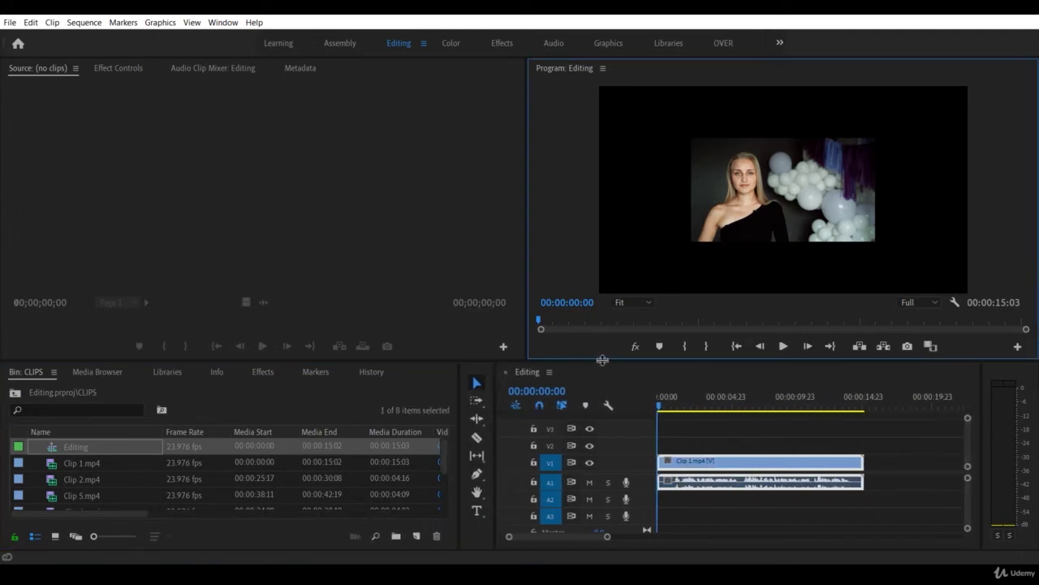
left_click_drag(598, 362, 599, 429)
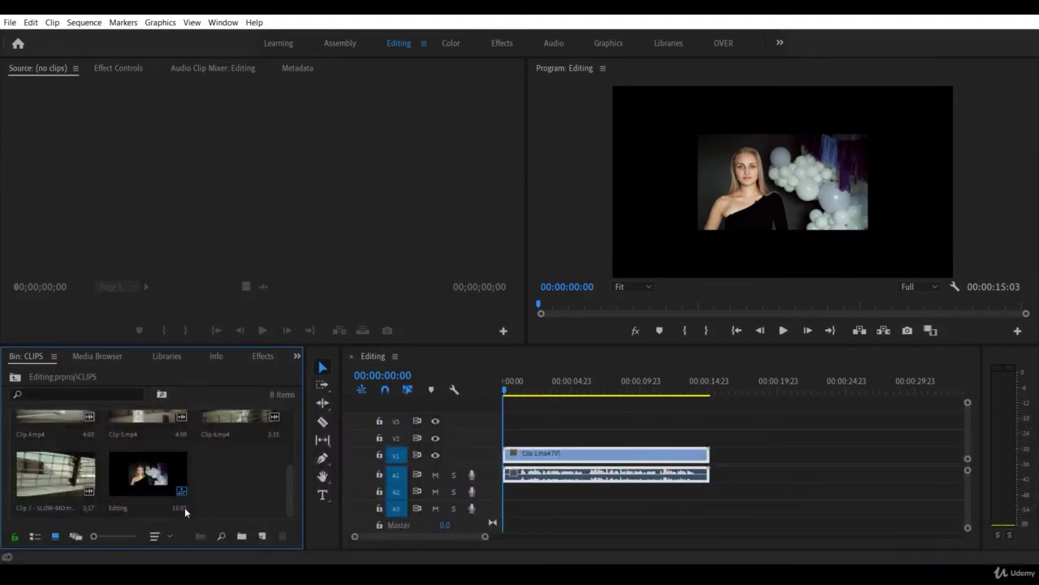
- Delete the Editing sequence from the CLIPS bin
left_click(158, 490)
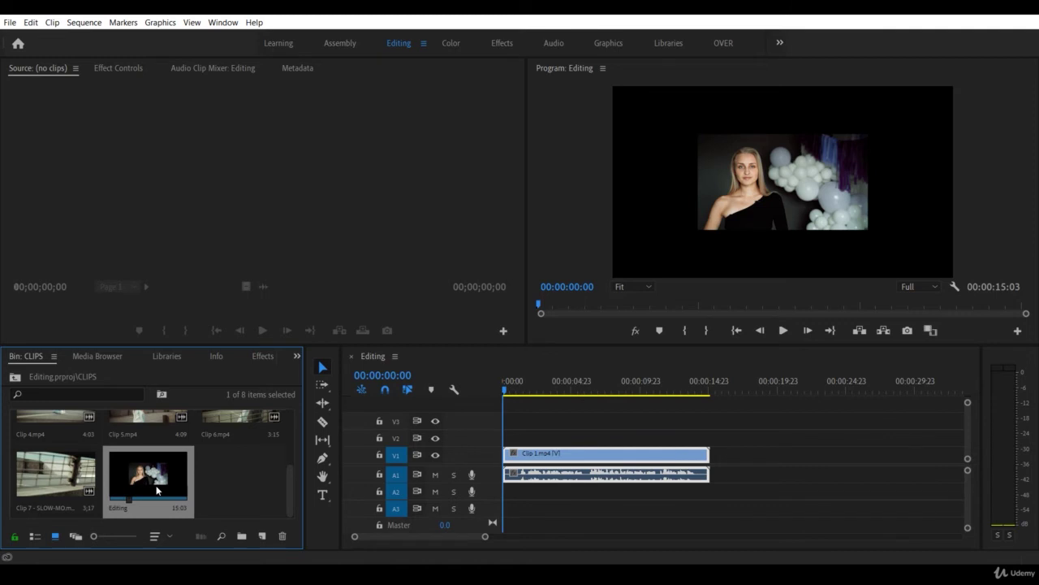
key("Delete")
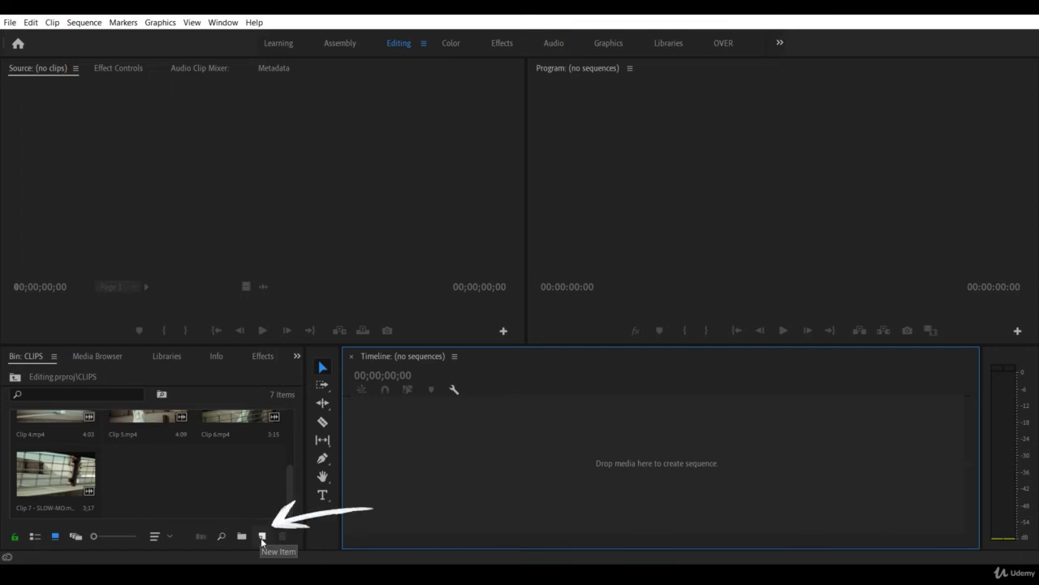
- Start a new sequence from the ARRI 1080p 23.976 preset and view its Settings
left_click(260, 538)
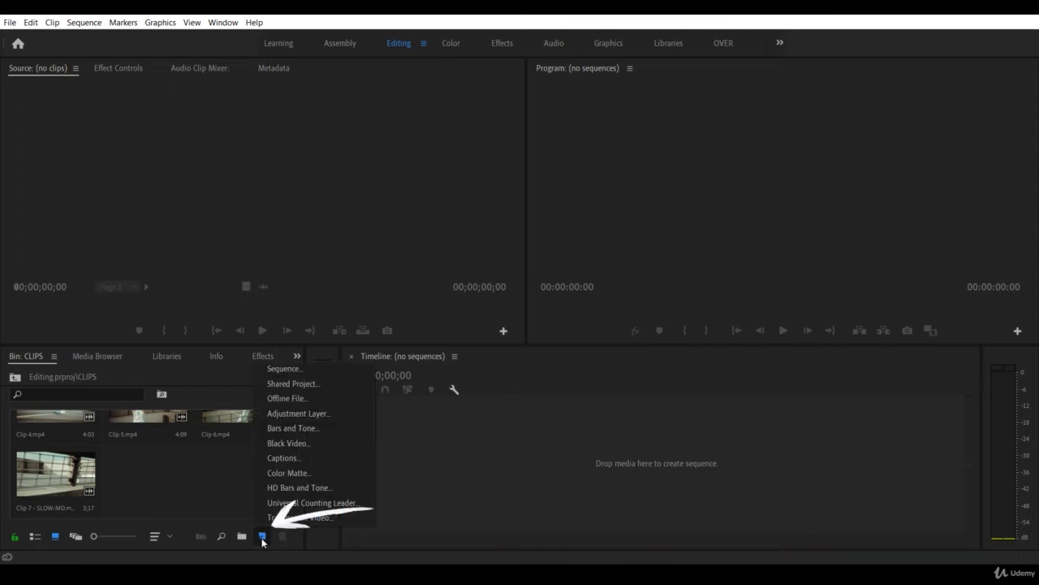
left_click(309, 371)
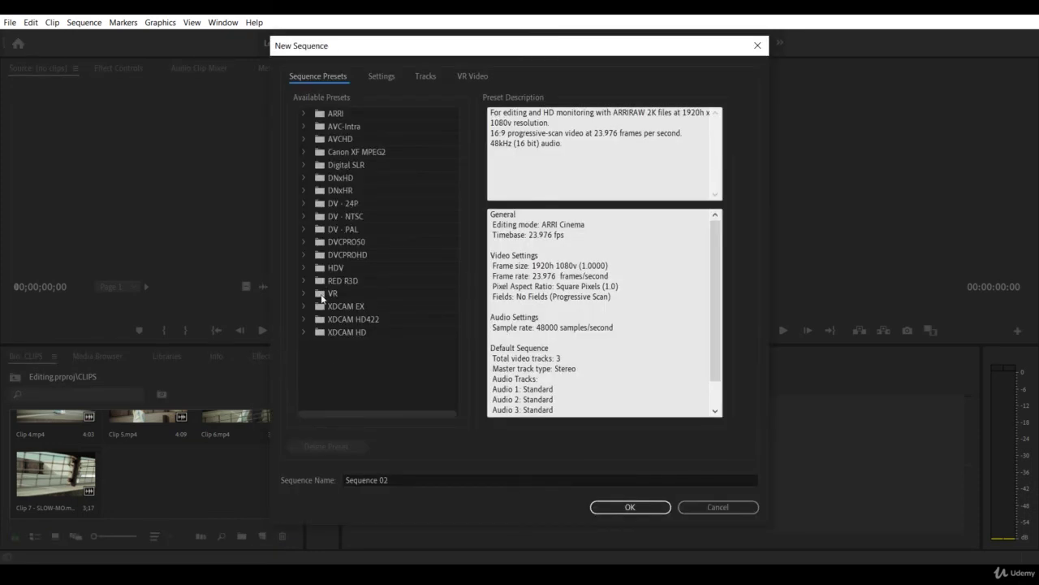
left_click(304, 113)
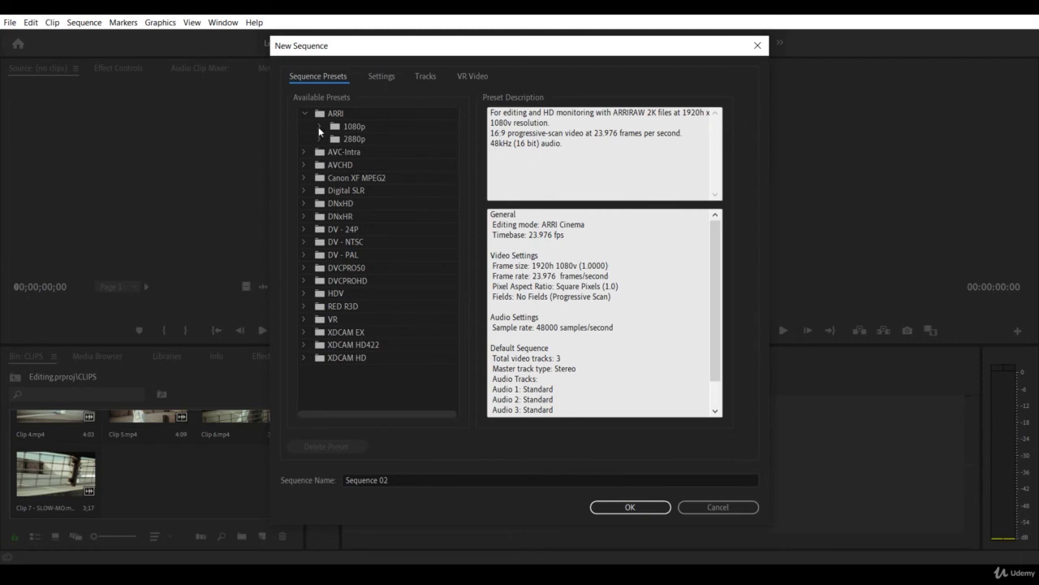
left_click(319, 128)
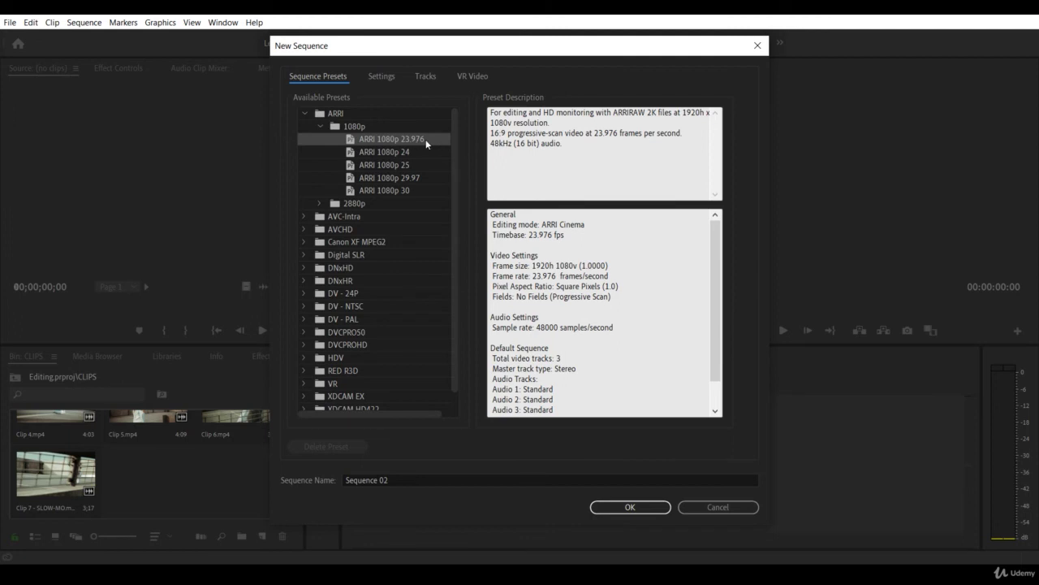
left_click(381, 77)
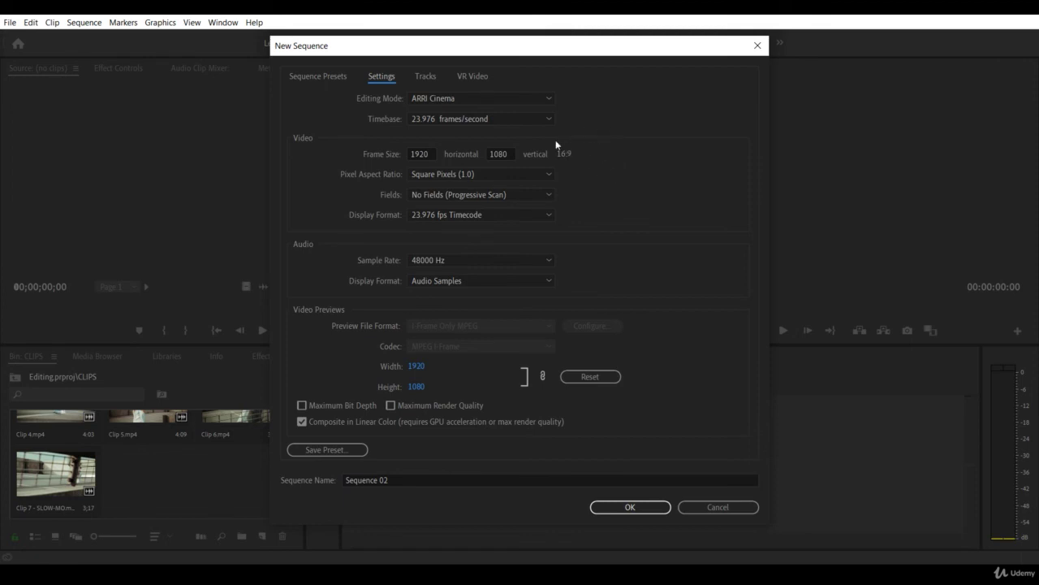
- Confirm 23.976 fps and 1920 x 1080 frame size, name the sequence Editing, and create it
left_click(531, 118)
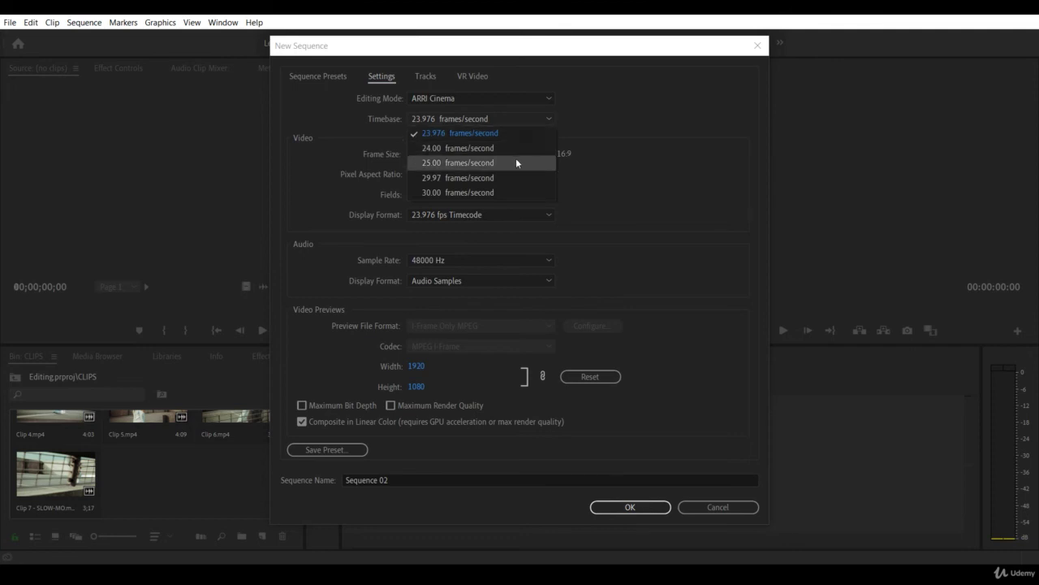
left_click(613, 146)
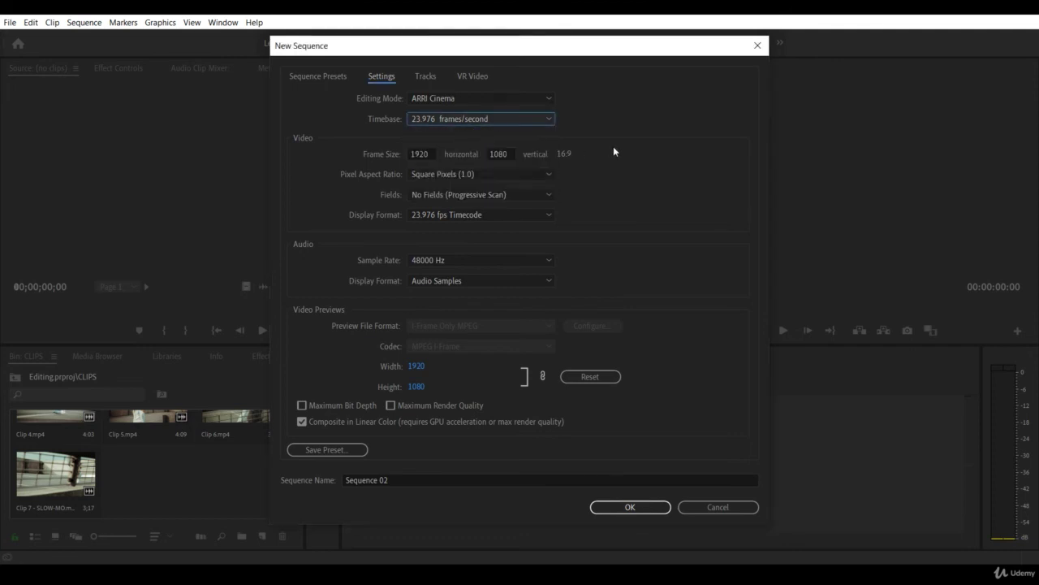
left_click(428, 153)
left_click(504, 154)
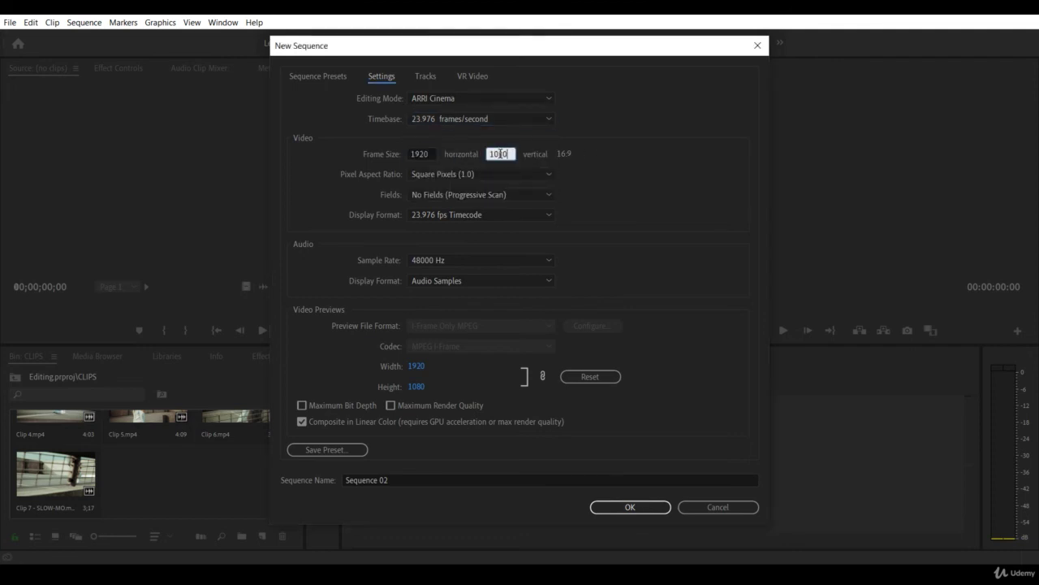
left_click(432, 153)
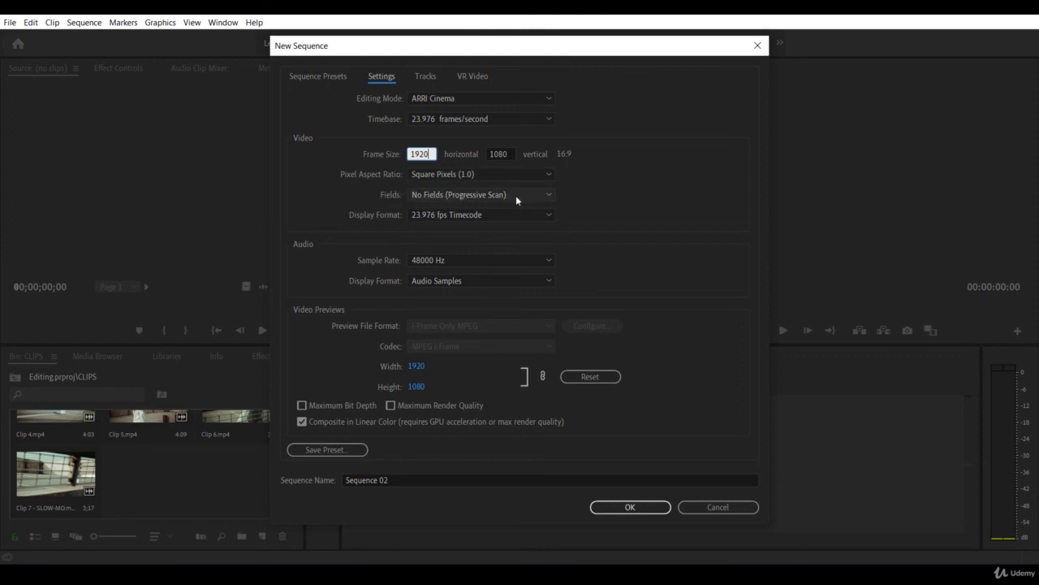
left_click(428, 481)
type("Editing")
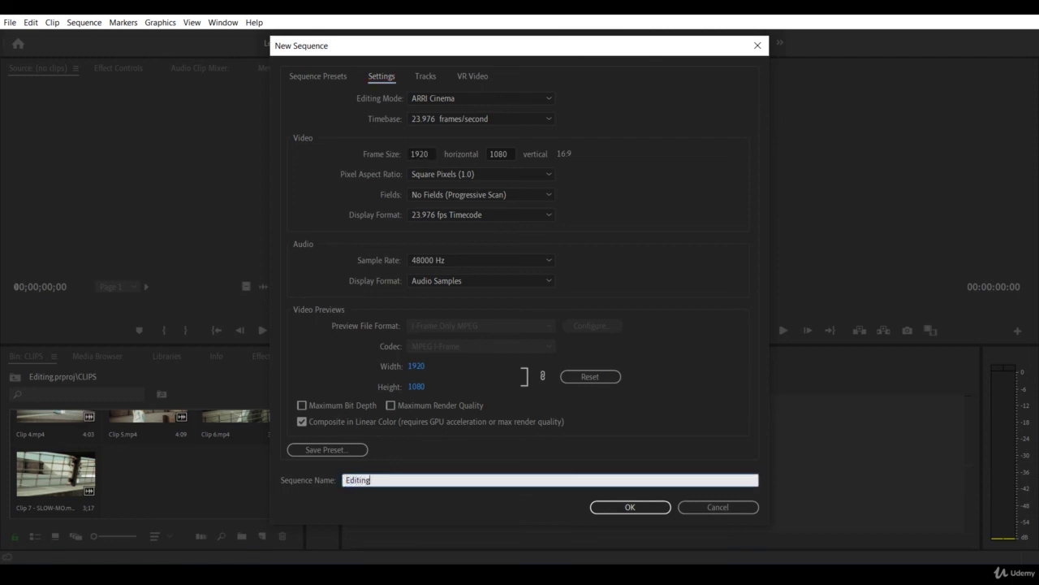
left_click(632, 508)
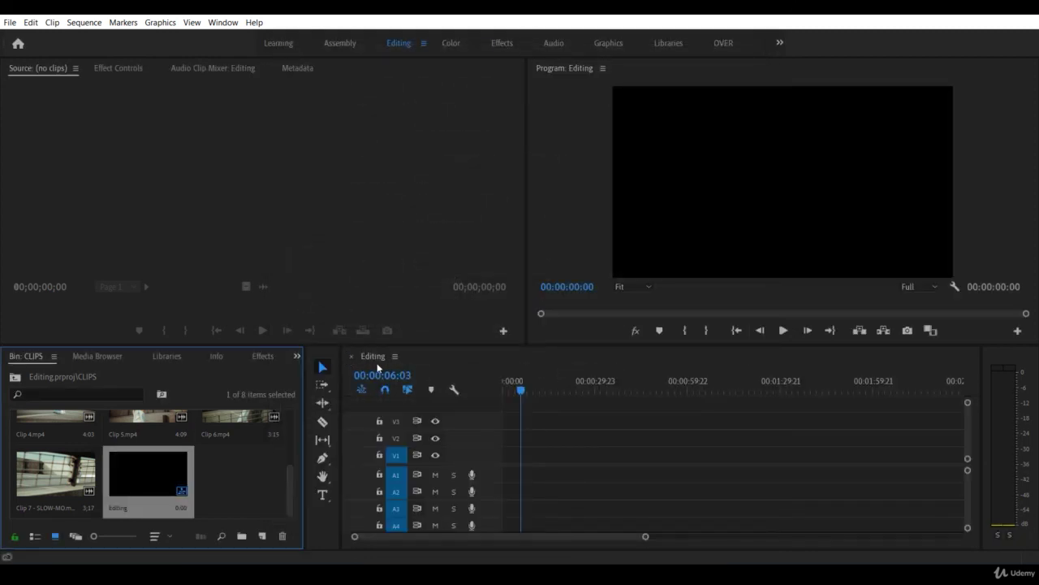
- Place Clip 2 then Clip 3 back to back on V1/A1 at the Editing timeline start
left_click_drag(289, 492, 290, 434)
left_click_drag(148, 438, 501, 471)
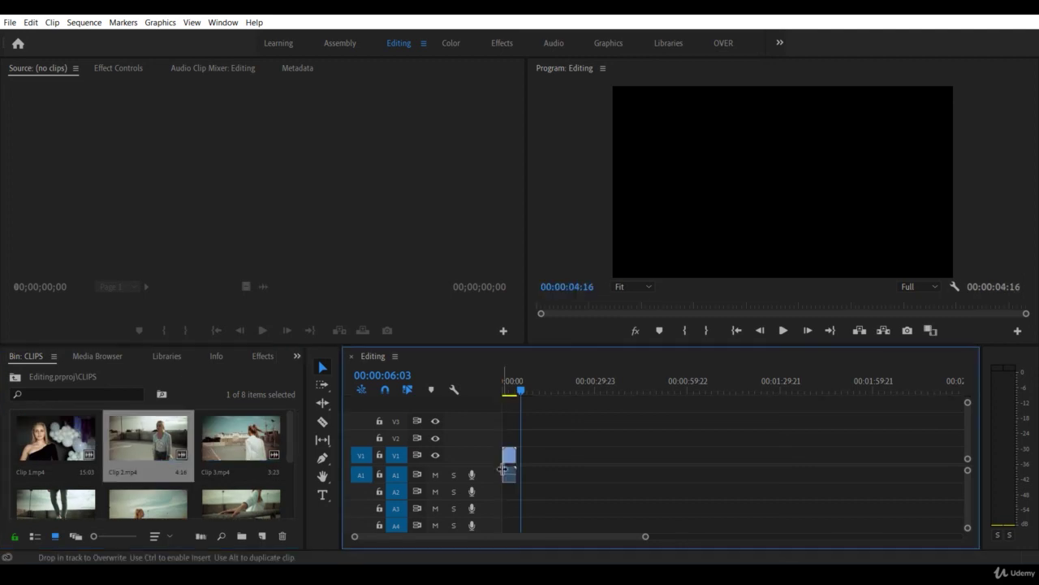
left_click_drag(240, 439, 524, 458)
left_click(513, 388)
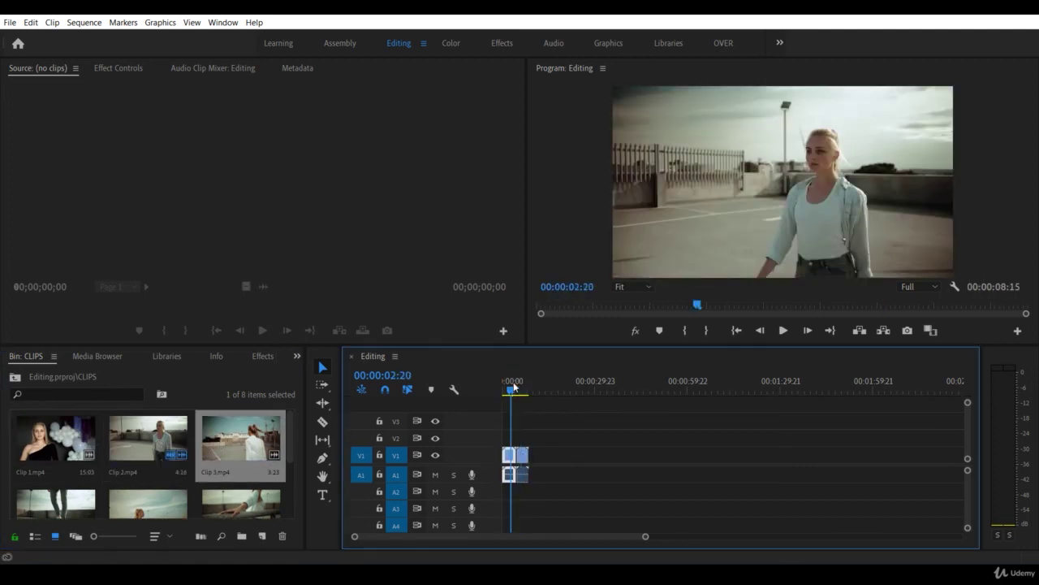